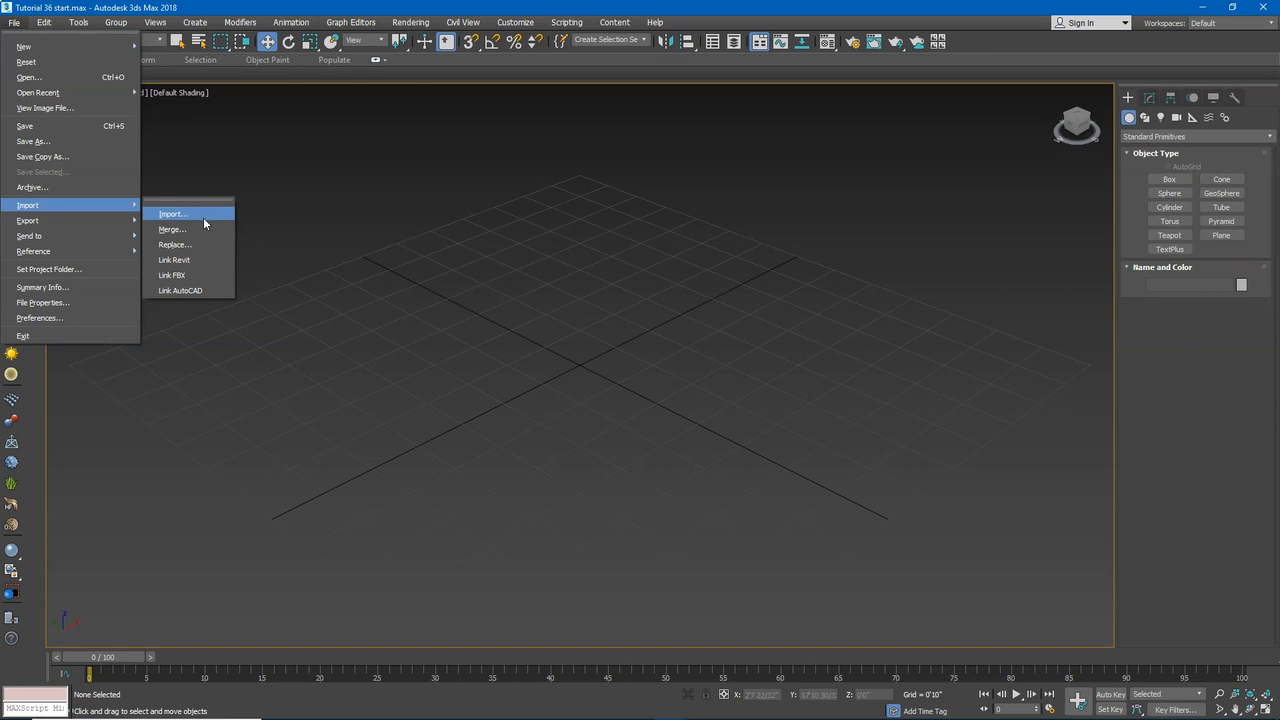
Import child boy.dxf from the sample file folder with the default AutoCAD DWG/DXF import options
click(199, 231)
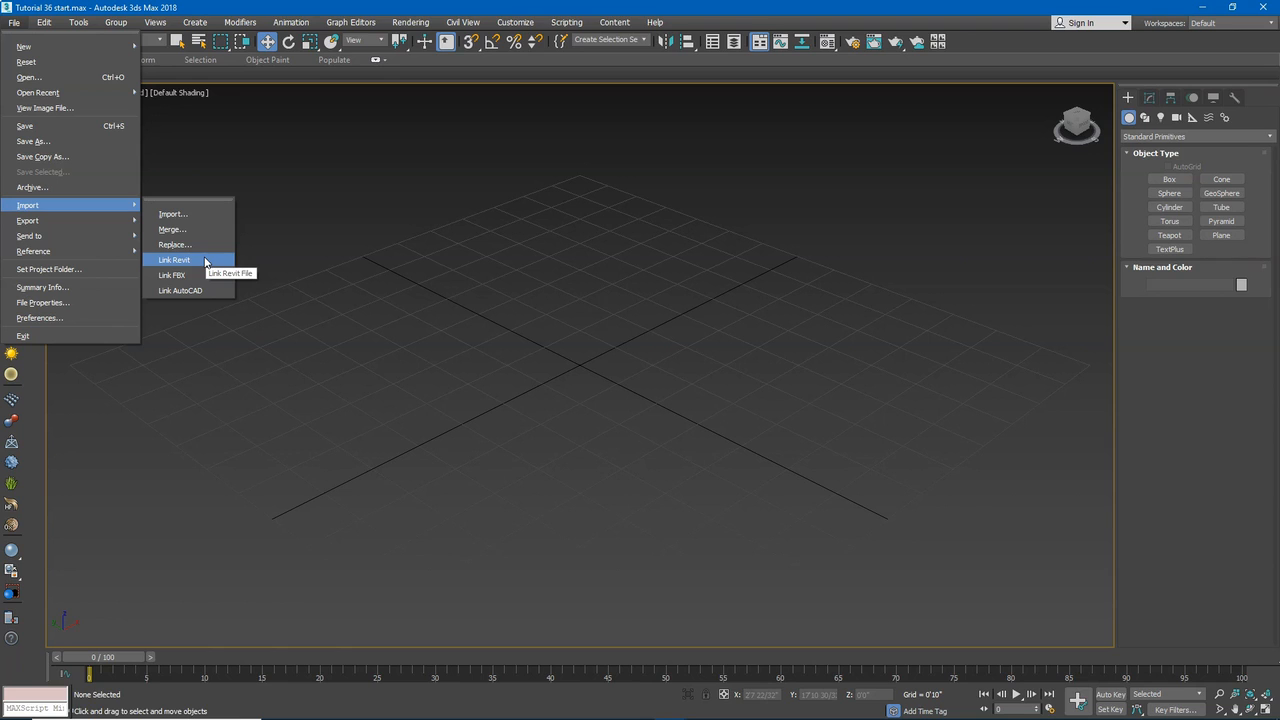
click(198, 273)
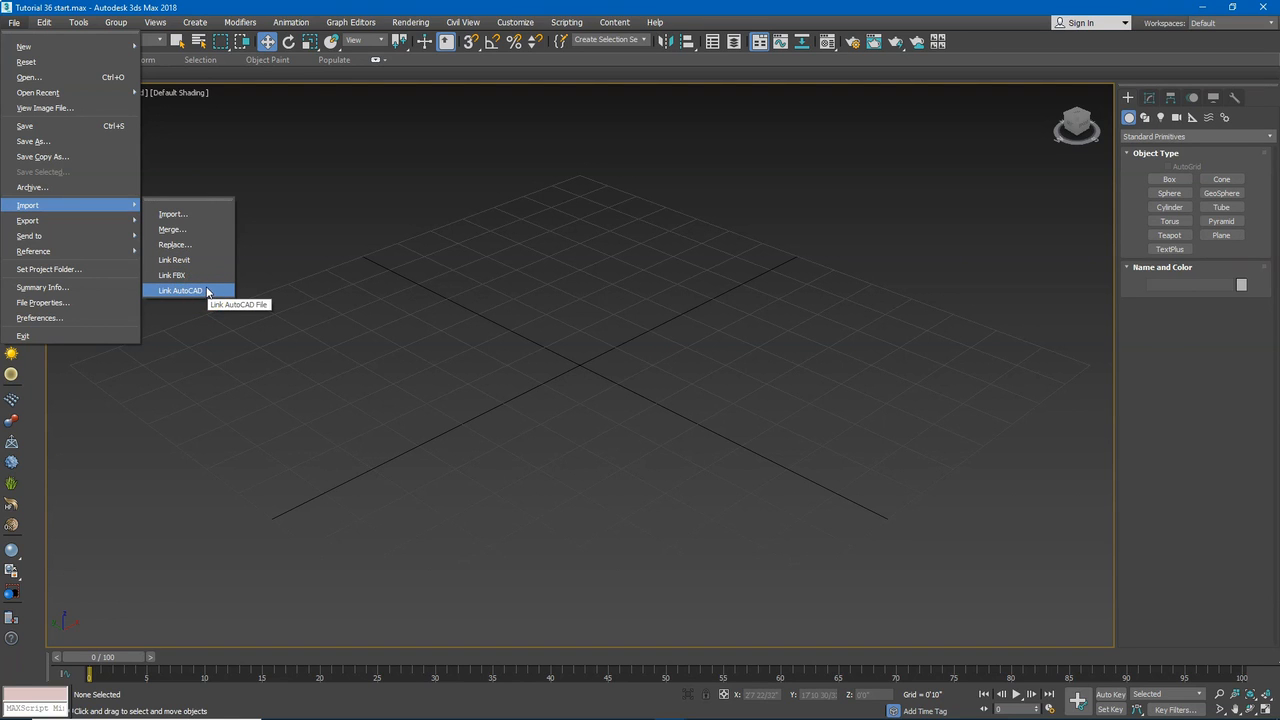
click(189, 215)
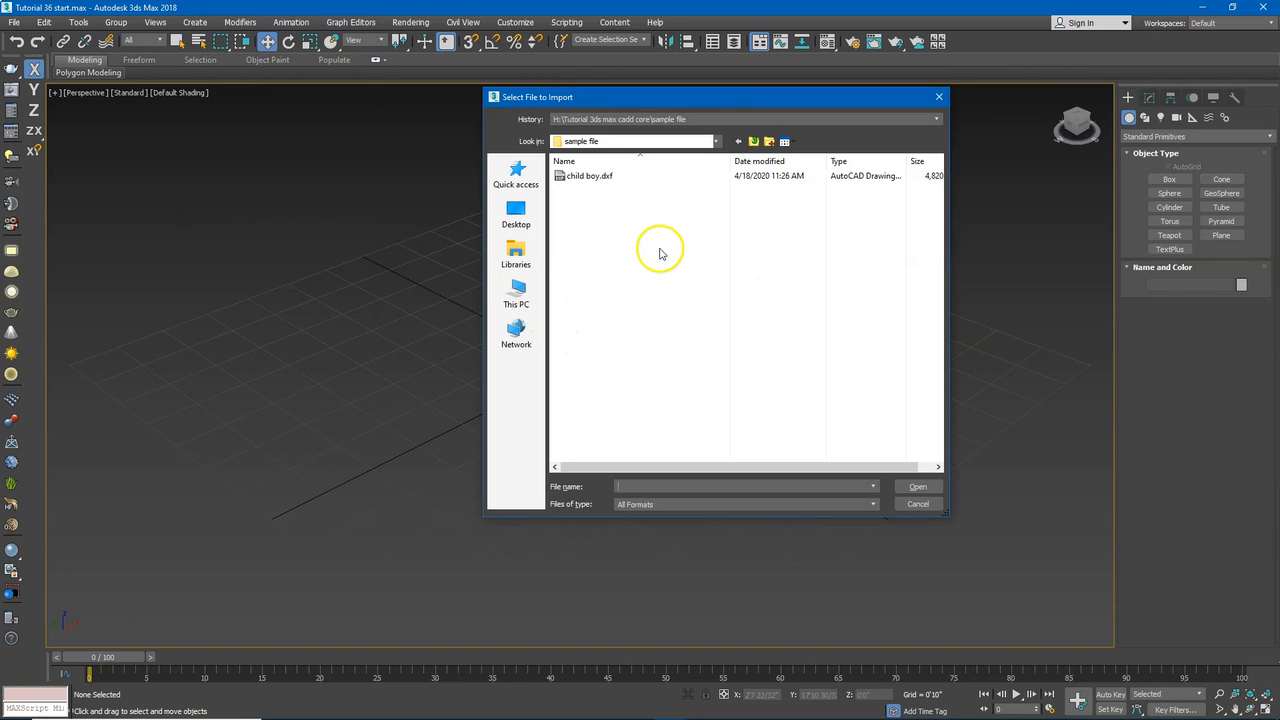
click(599, 177)
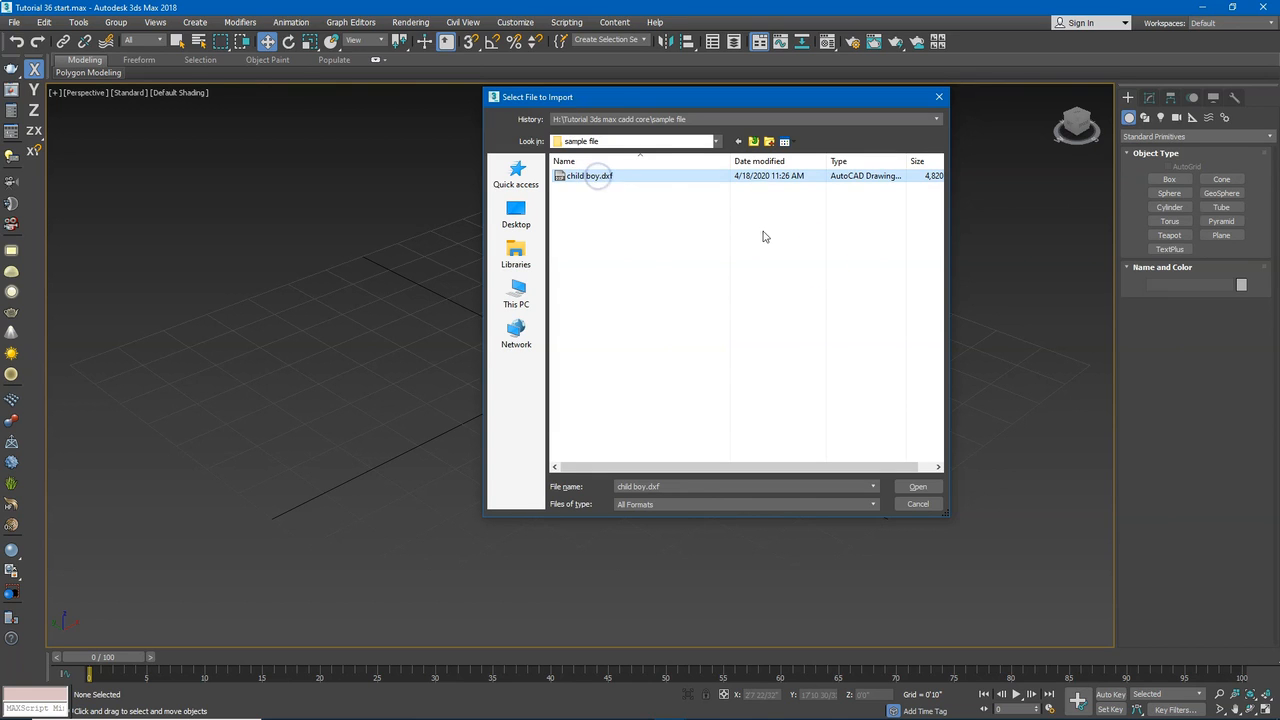
click(918, 488)
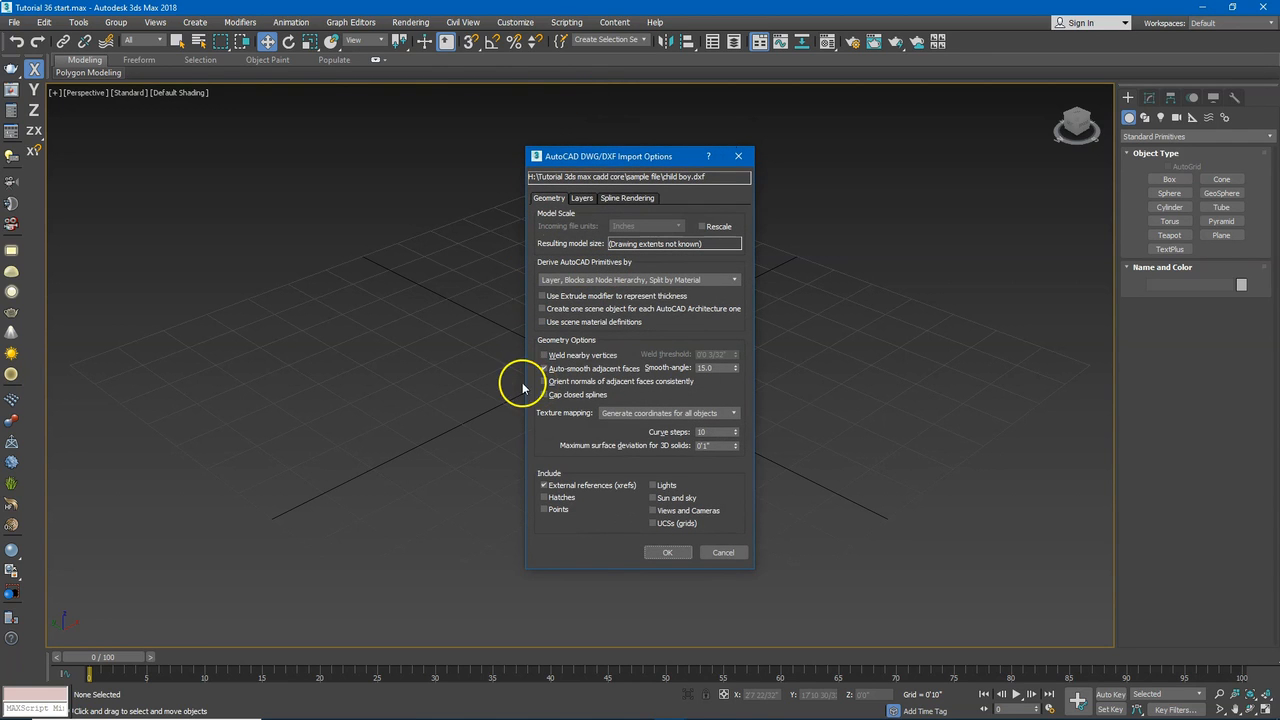
click(668, 553)
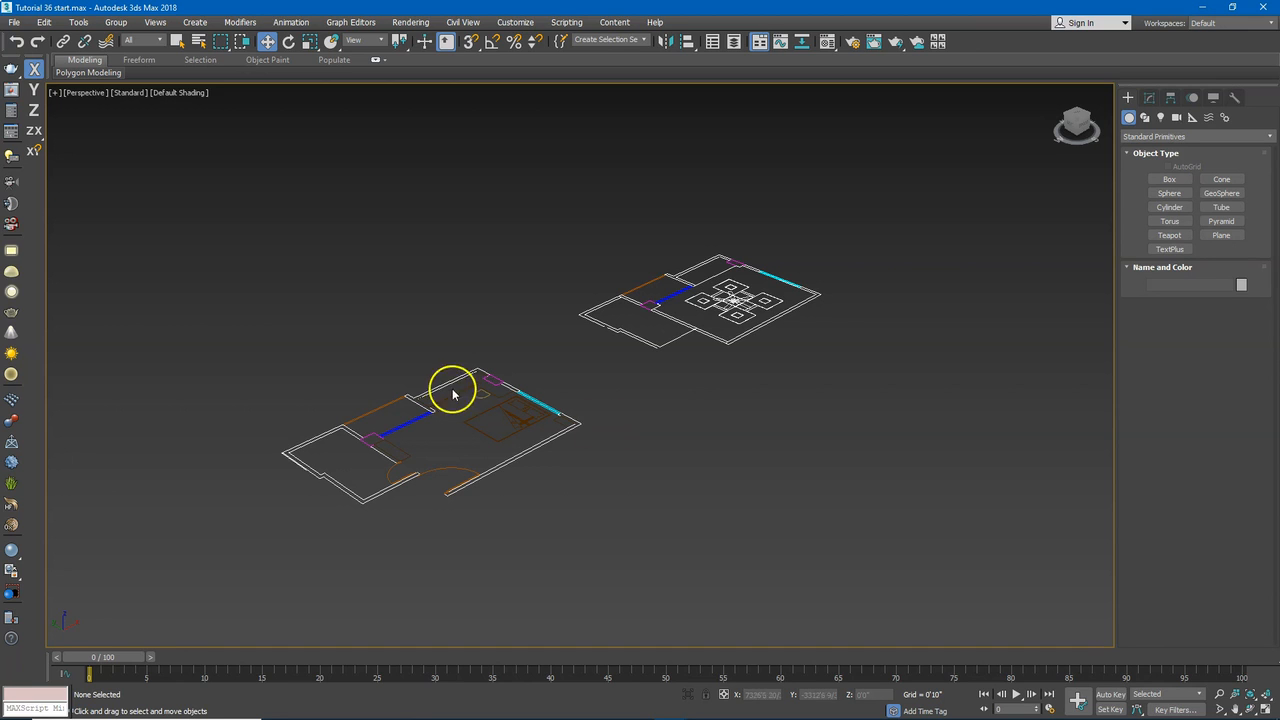
scroll(471, 409, up, 5)
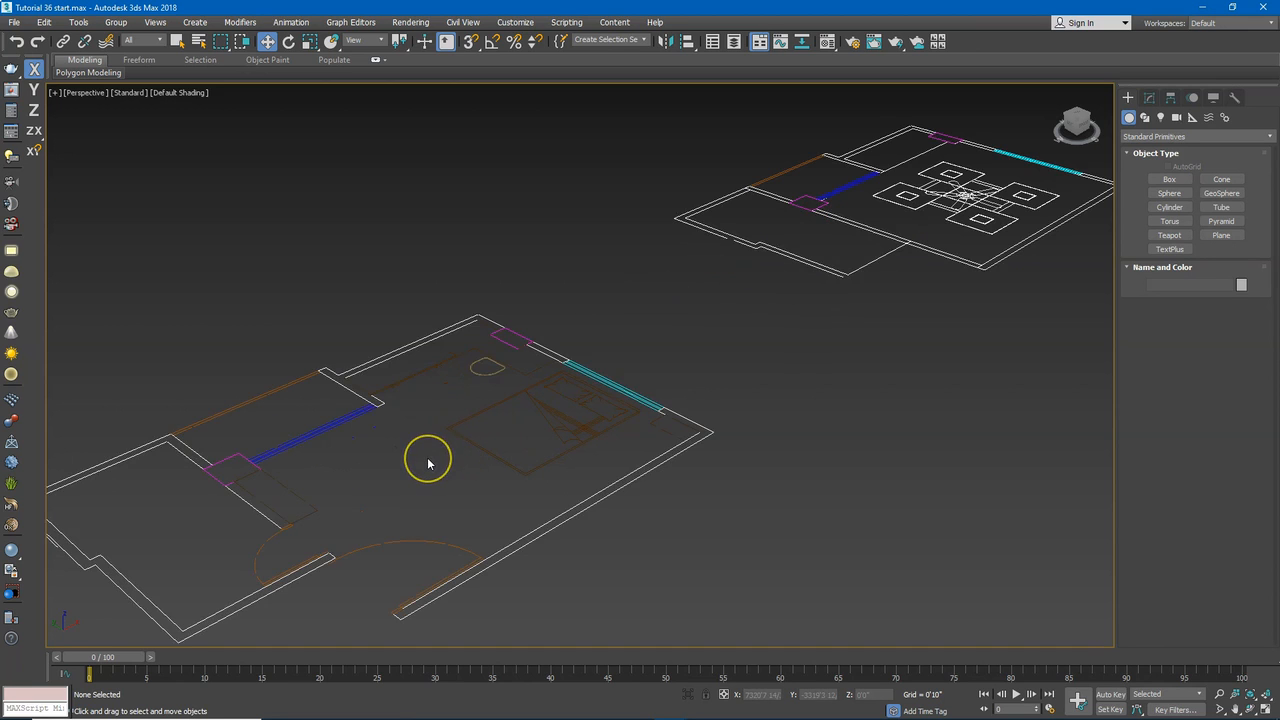
scroll(428, 461, down, 3)
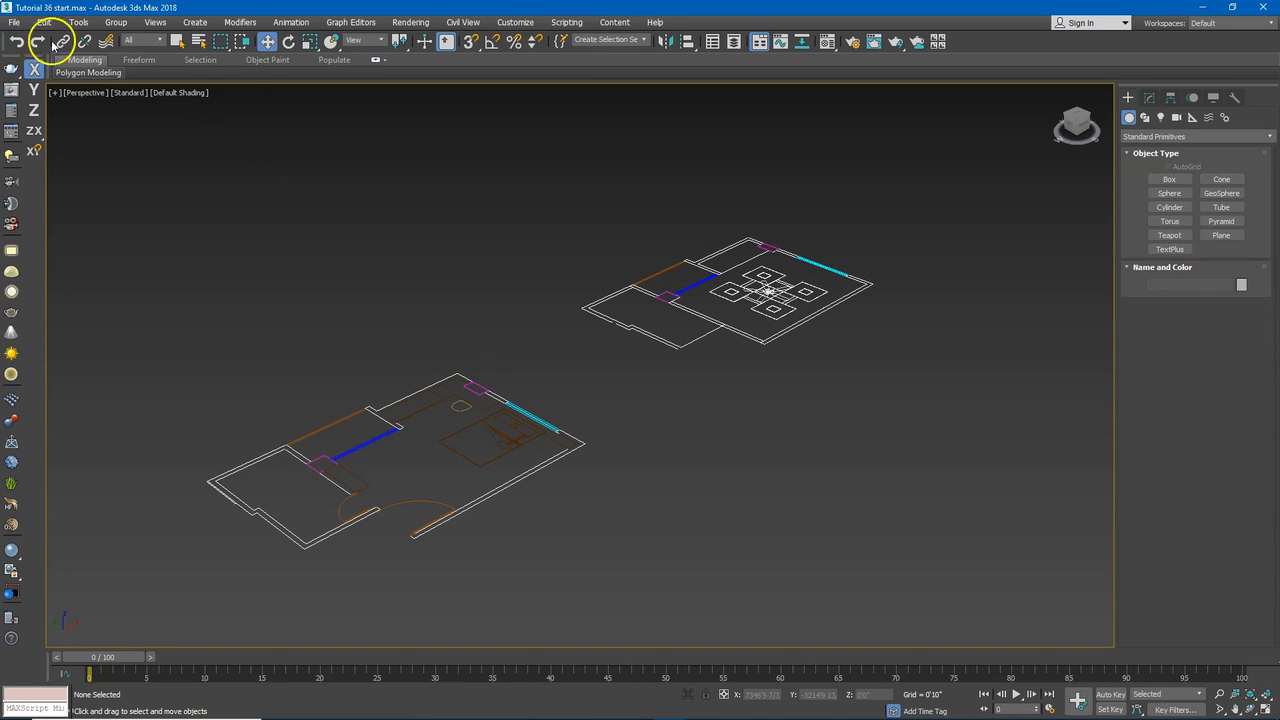
Choose 004.max from the sample file folder for merging and select all of its objects
click(14, 22)
mouse_move(82, 204)
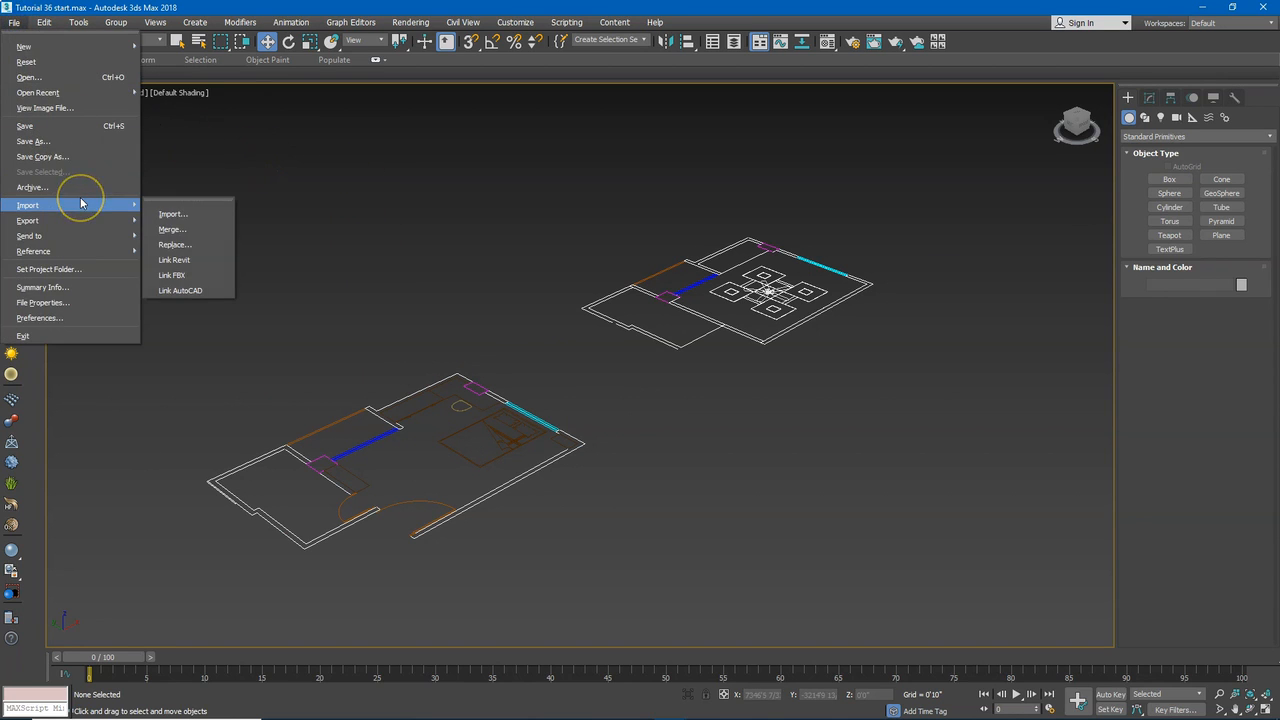
click(175, 229)
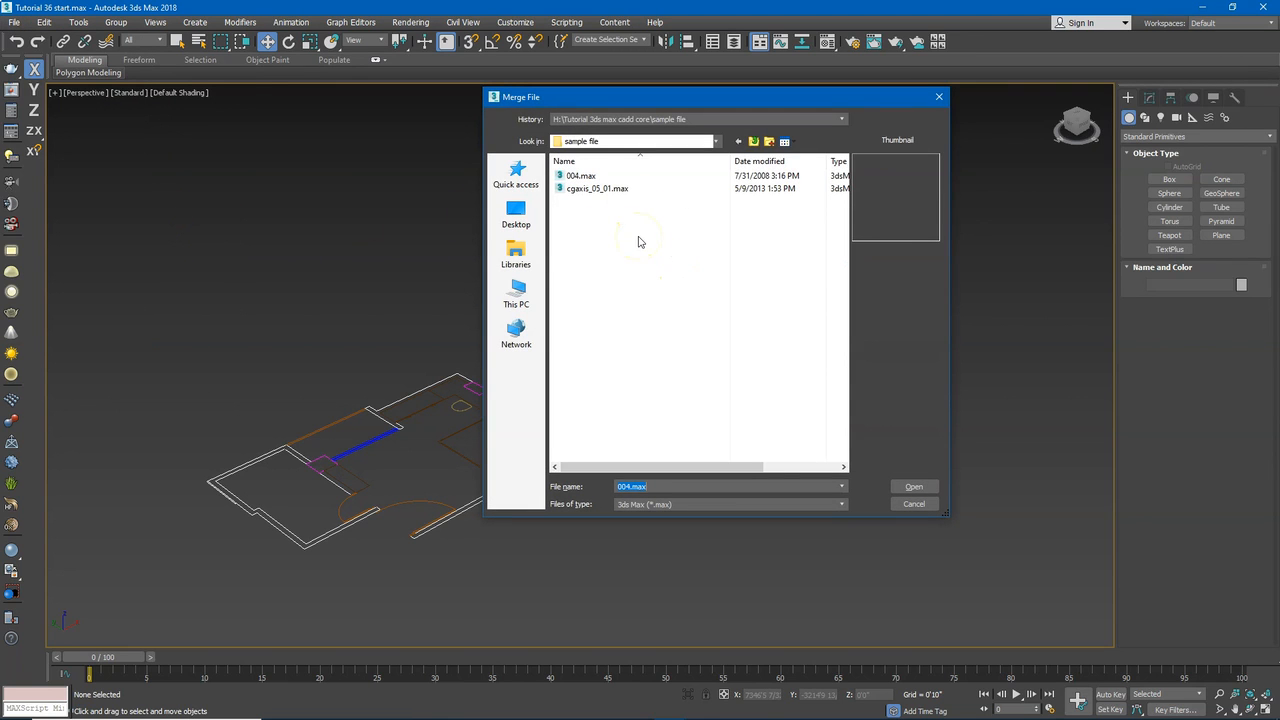
click(588, 177)
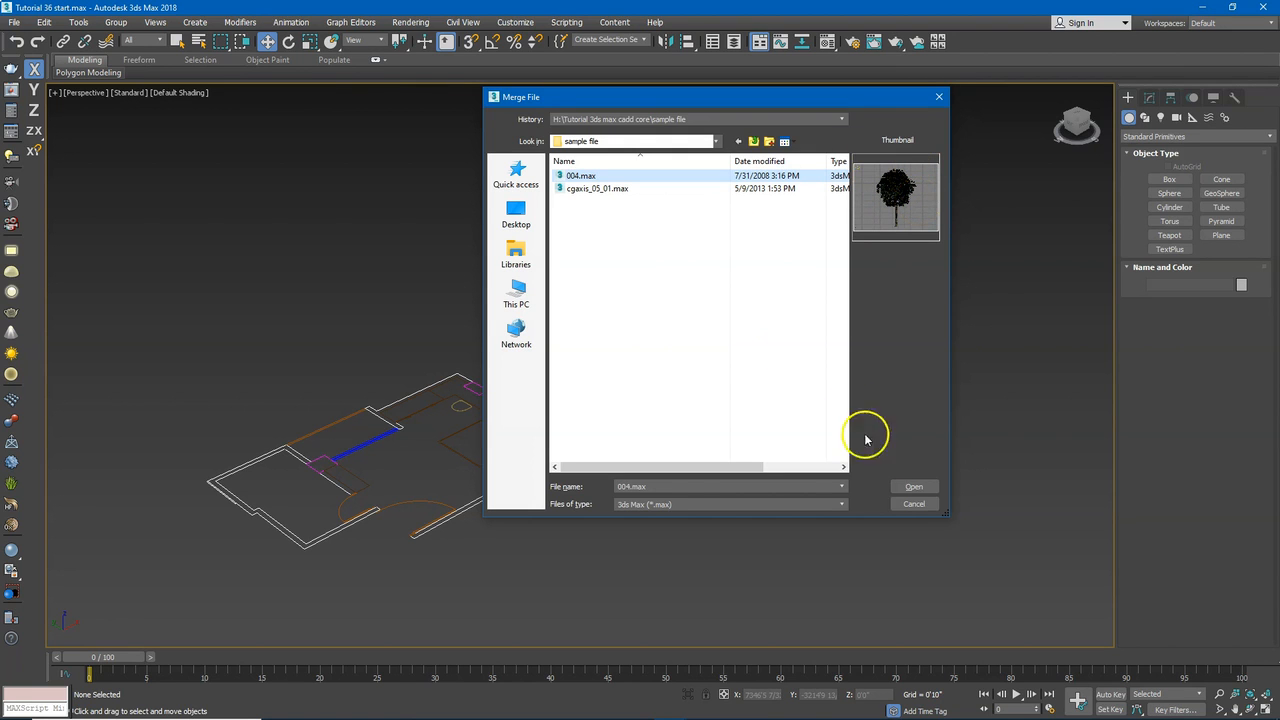
click(913, 487)
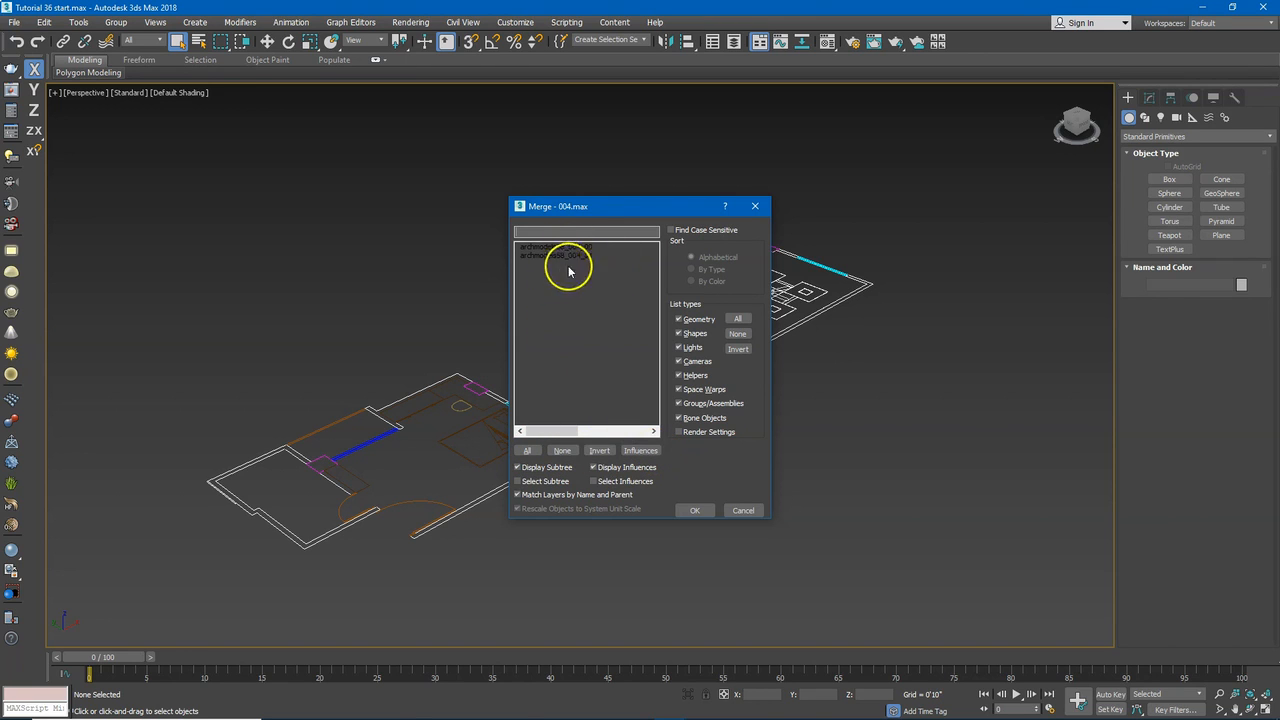
click(527, 450)
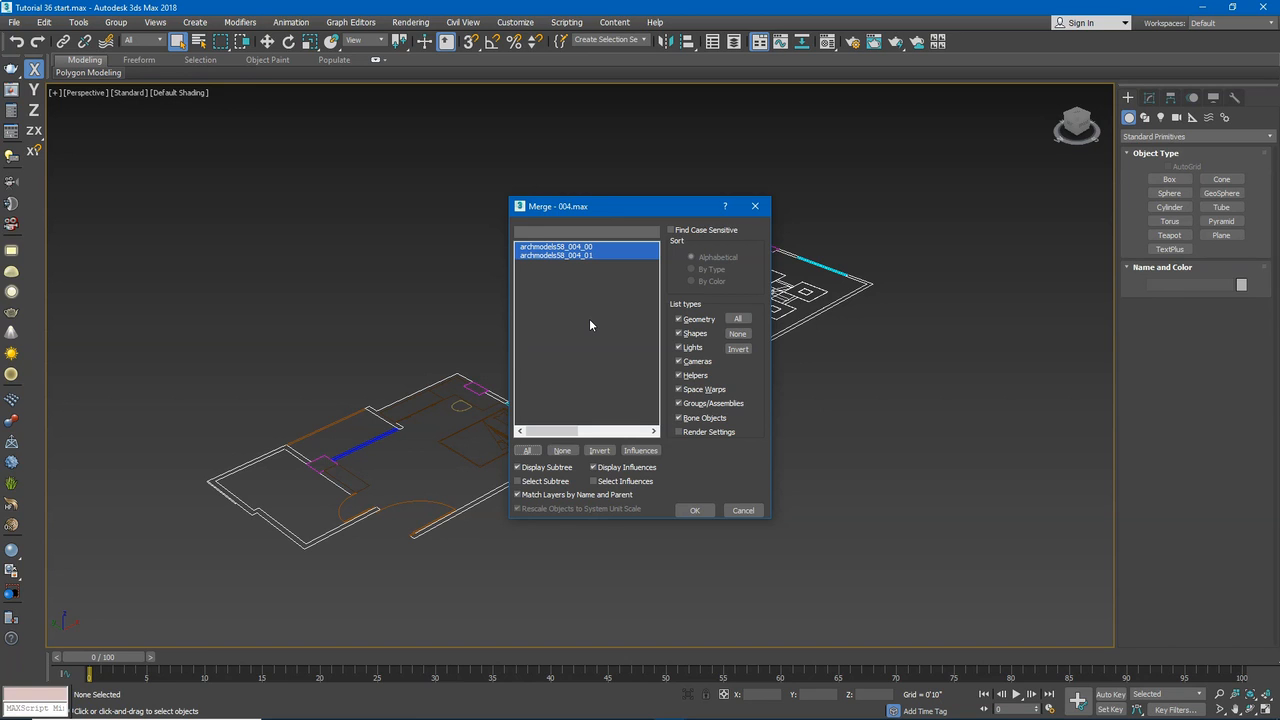
Exclude every object type, from geometry to bone objects, from the merge list
click(680, 333)
click(680, 347)
click(680, 361)
click(684, 375)
click(680, 389)
click(680, 403)
click(681, 418)
click(701, 326)
click(692, 322)
click(692, 333)
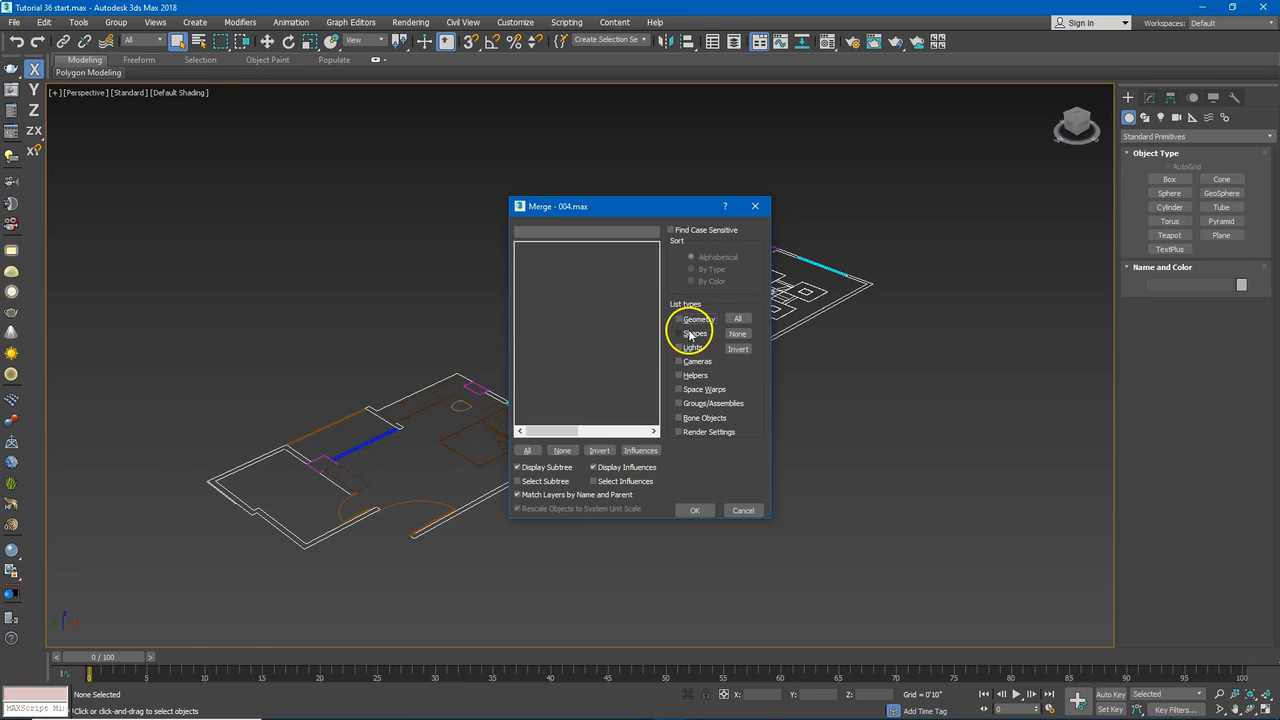
click(719, 361)
Include all list types and merge the two selected tree objects, accepting the legacy assets warning
click(738, 319)
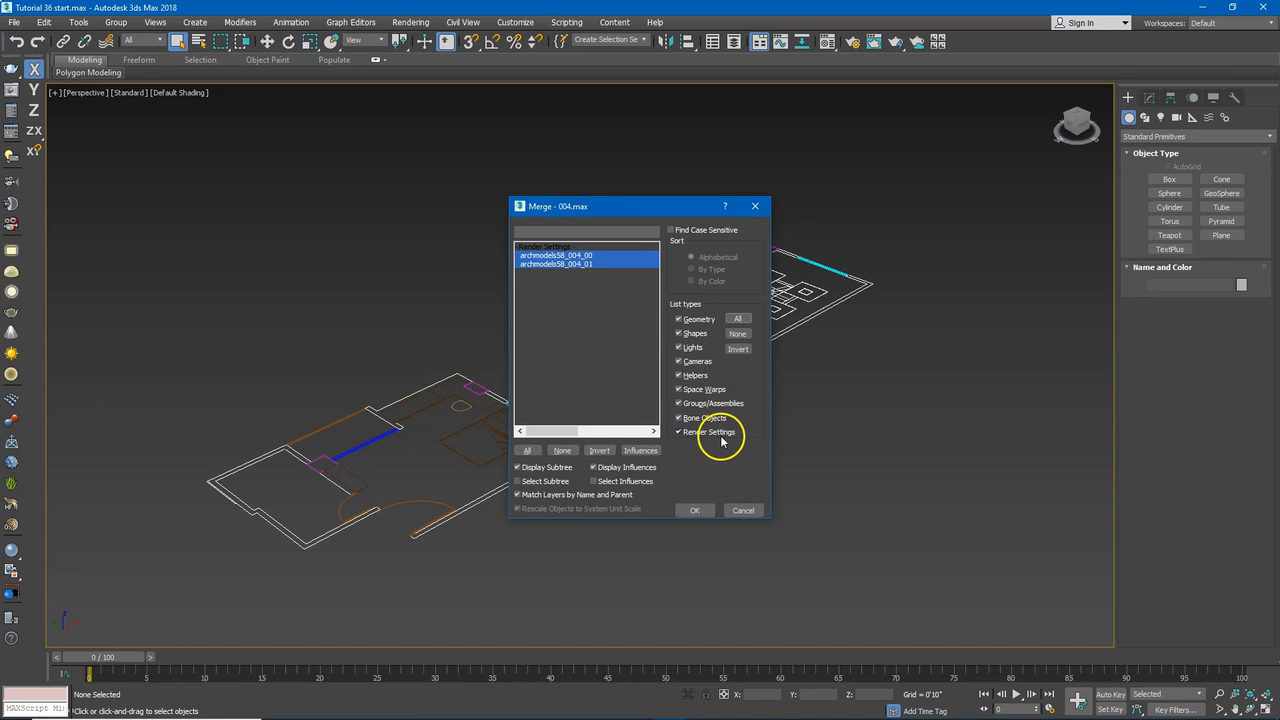
click(693, 511)
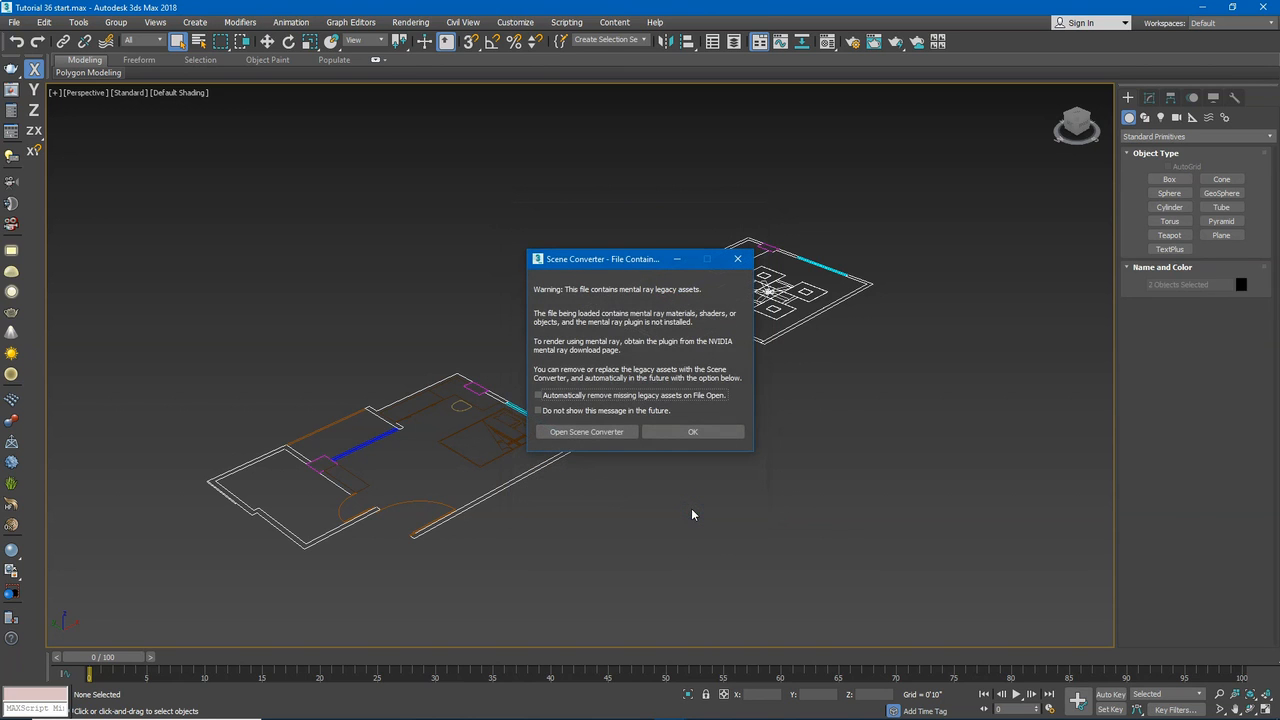
click(693, 432)
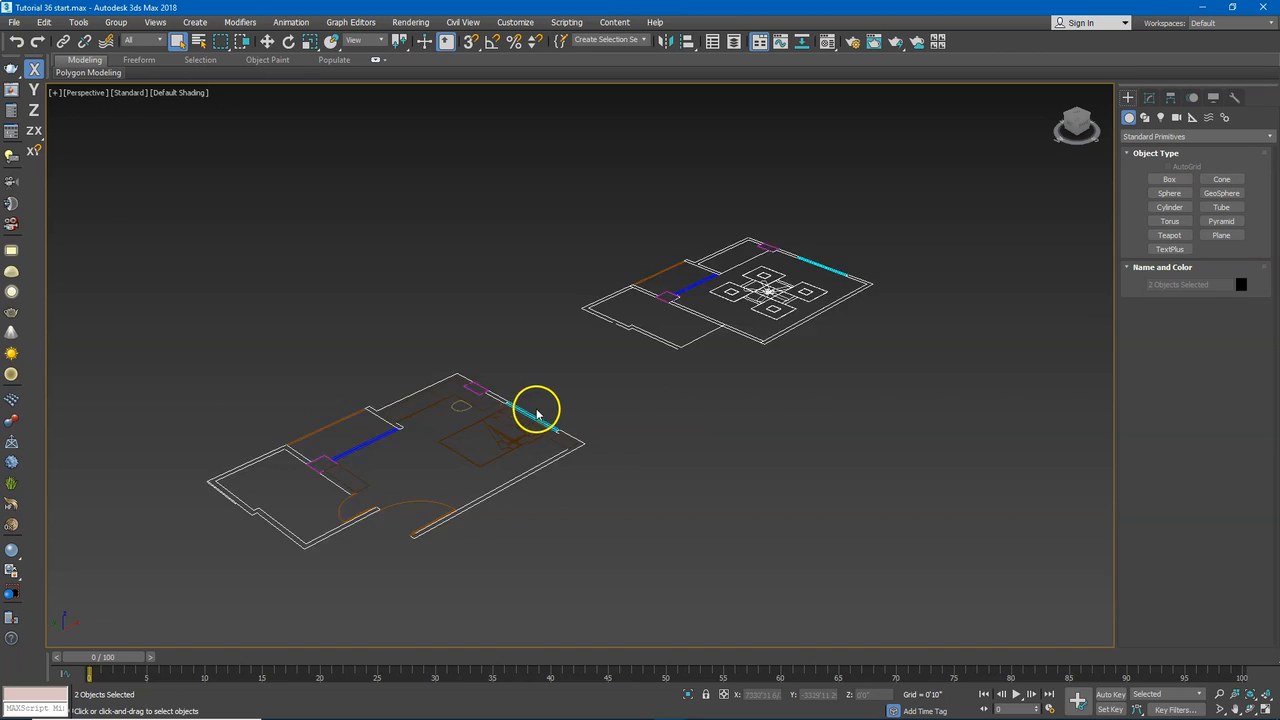
Locate the merged tree in the perspective view and examine it up close
scroll(537, 402, down, 8)
scroll(537, 395, down, 5)
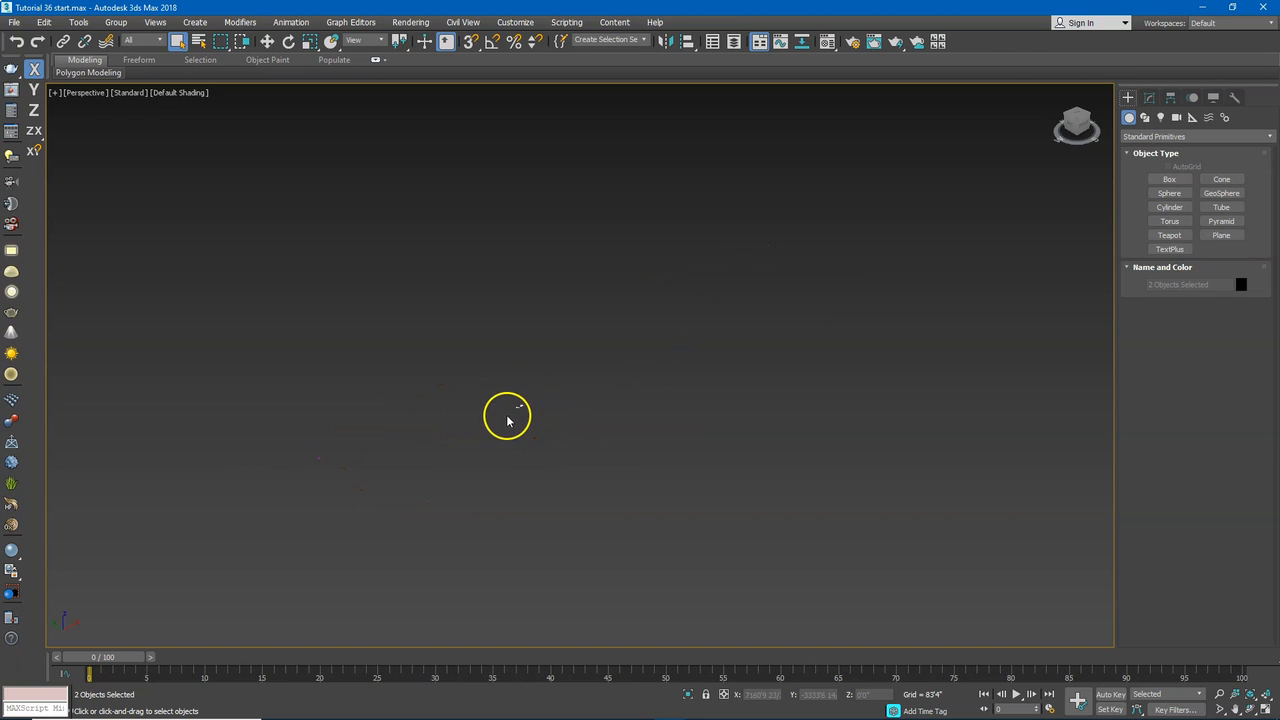
middle_drag(446, 445, 553, 423)
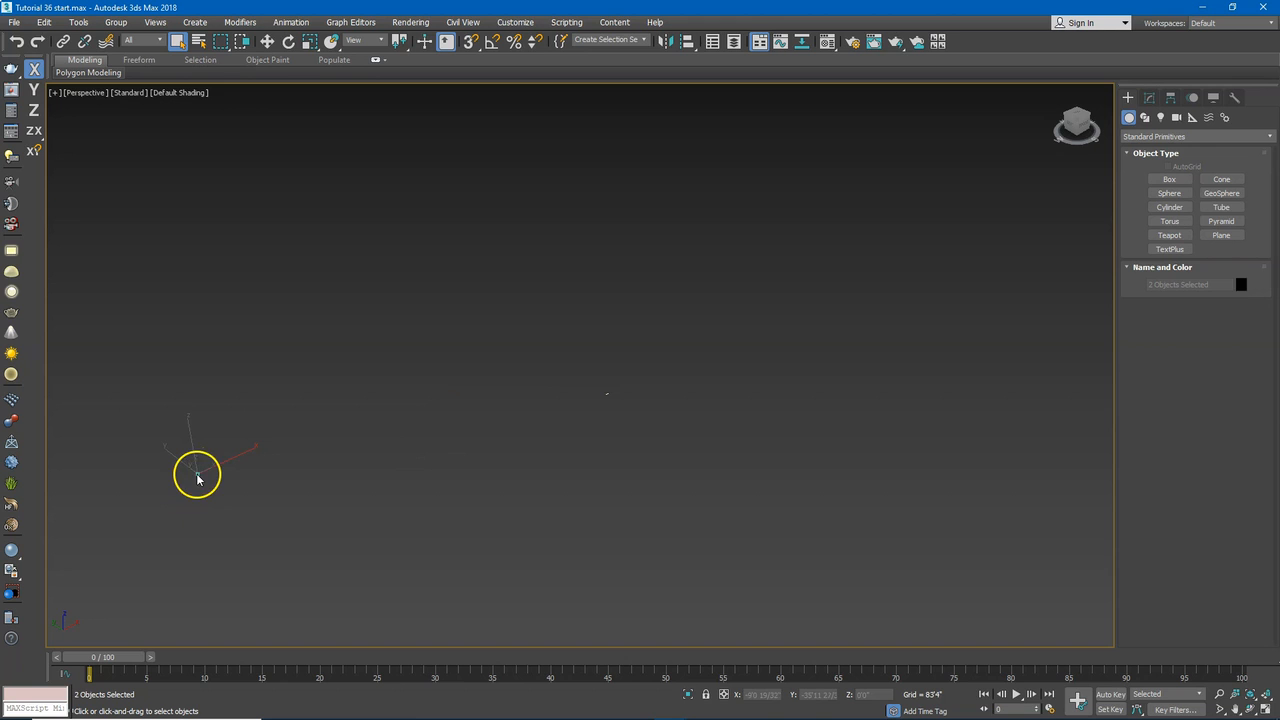
scroll(196, 443, up, 8)
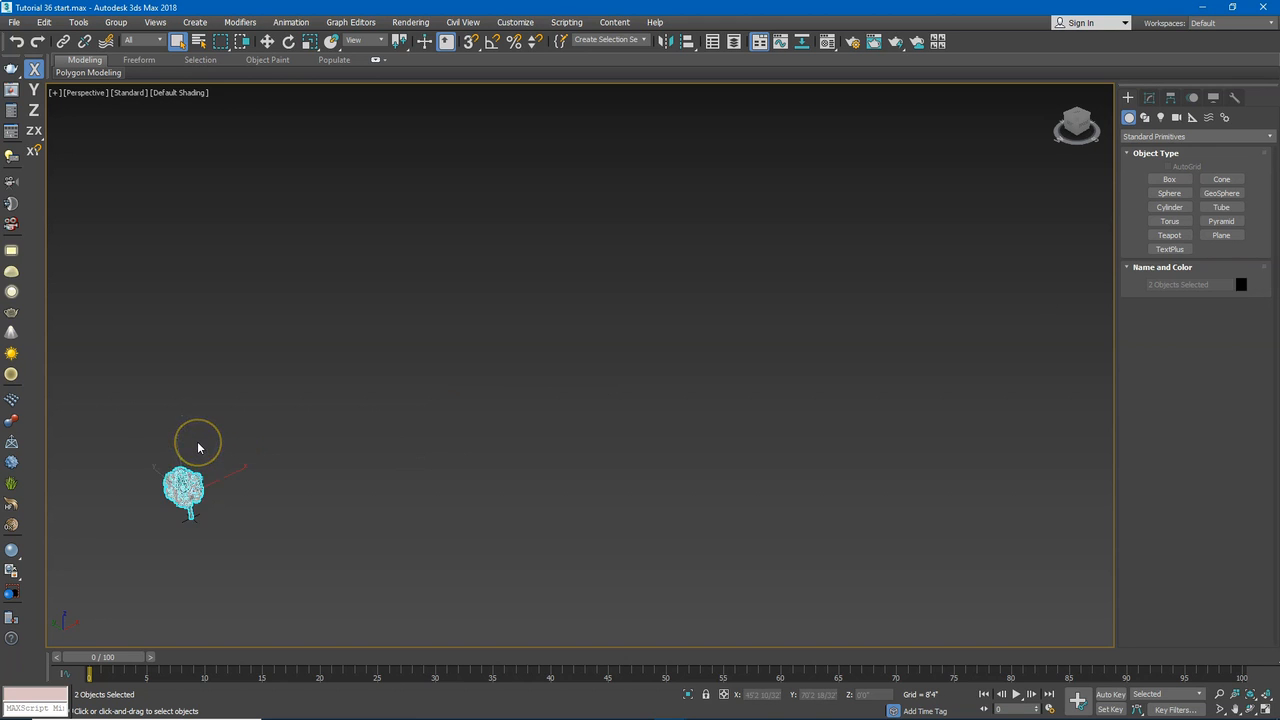
middle_drag(197, 446, 238, 377)
scroll(206, 520, up, 5)
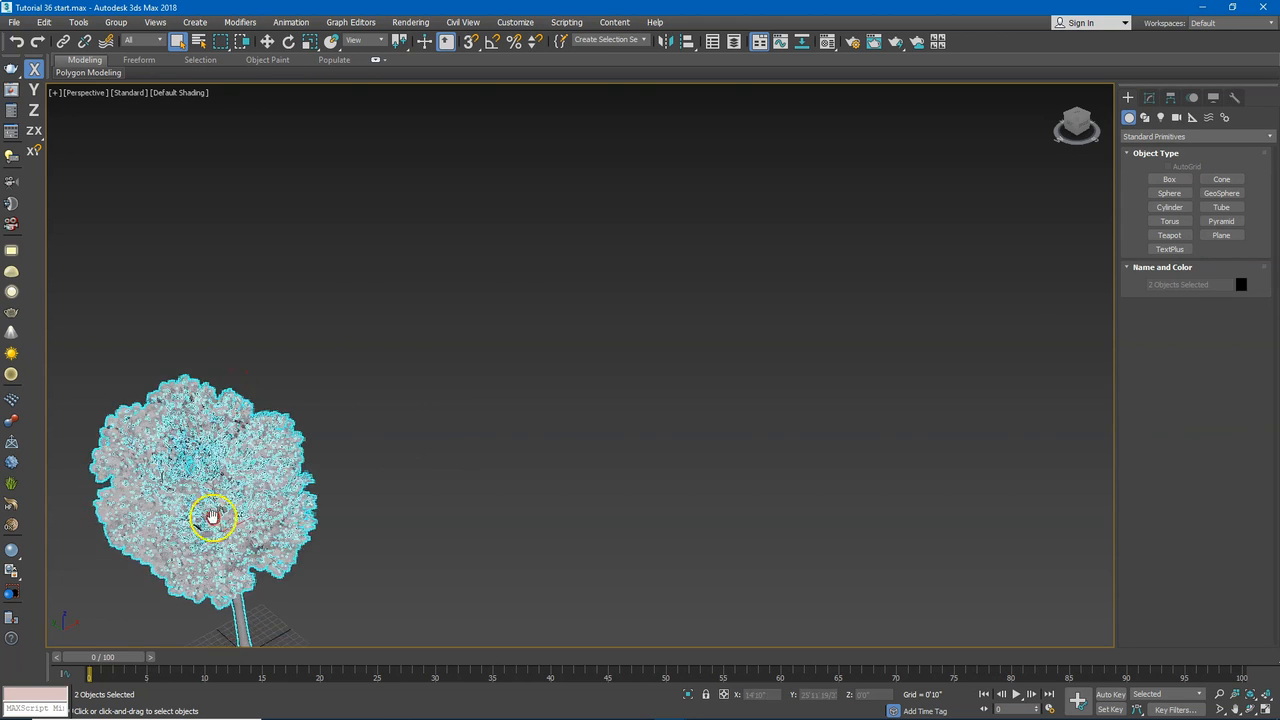
middle_drag(206, 520, 428, 380)
scroll(425, 380, up, 3)
scroll(428, 380, down, 5)
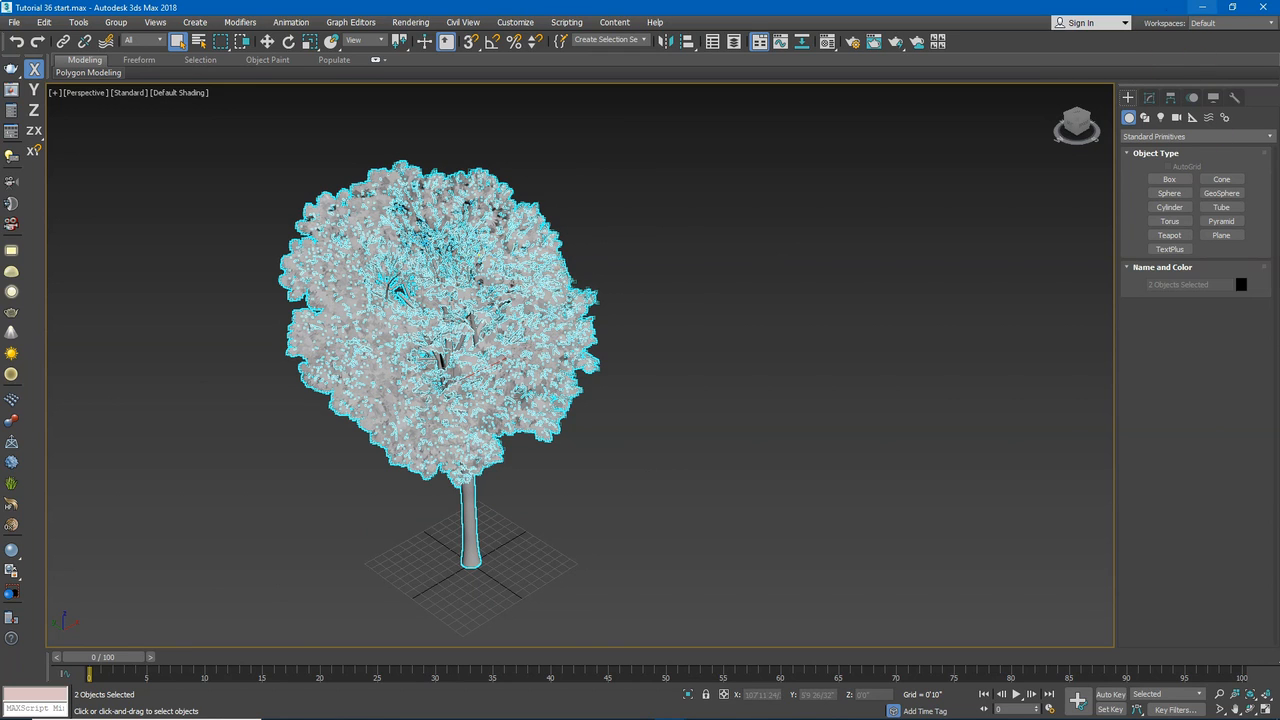
Merge 004.max again from File Explorer, using the merged material for all duplicates, and place the second tree beside the first
click(1202, 7)
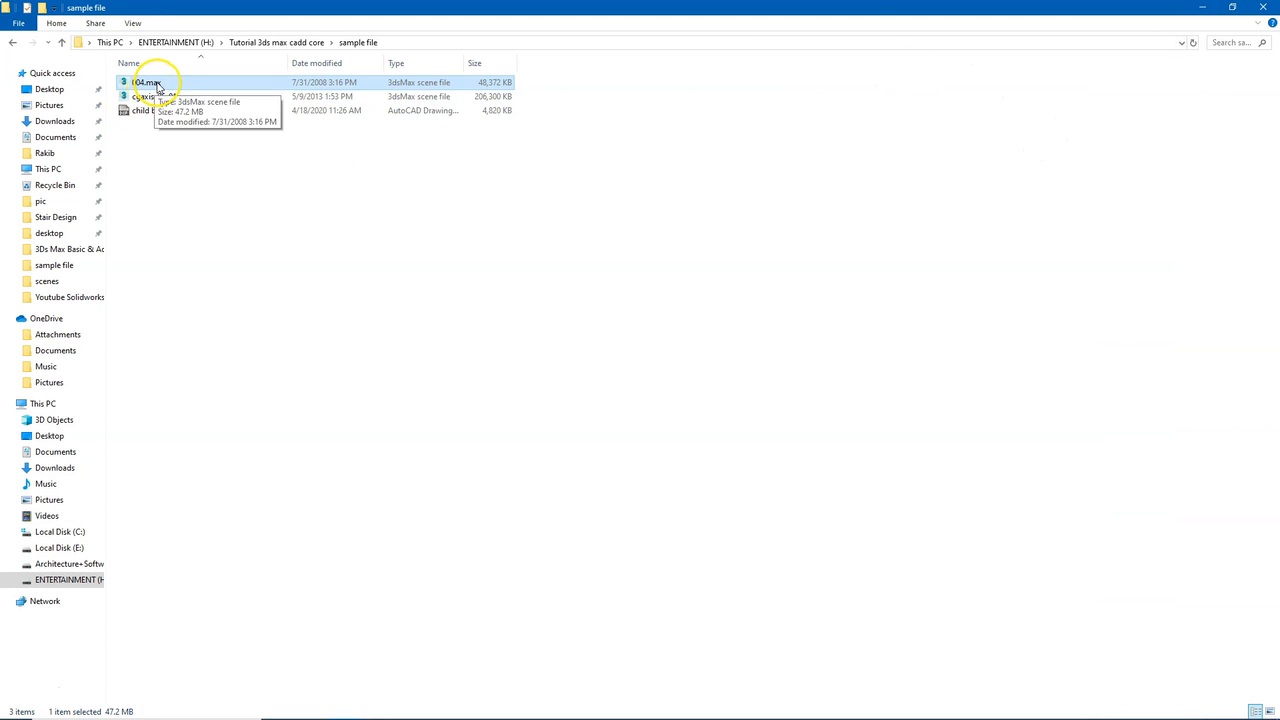
drag(157, 83, 757, 261)
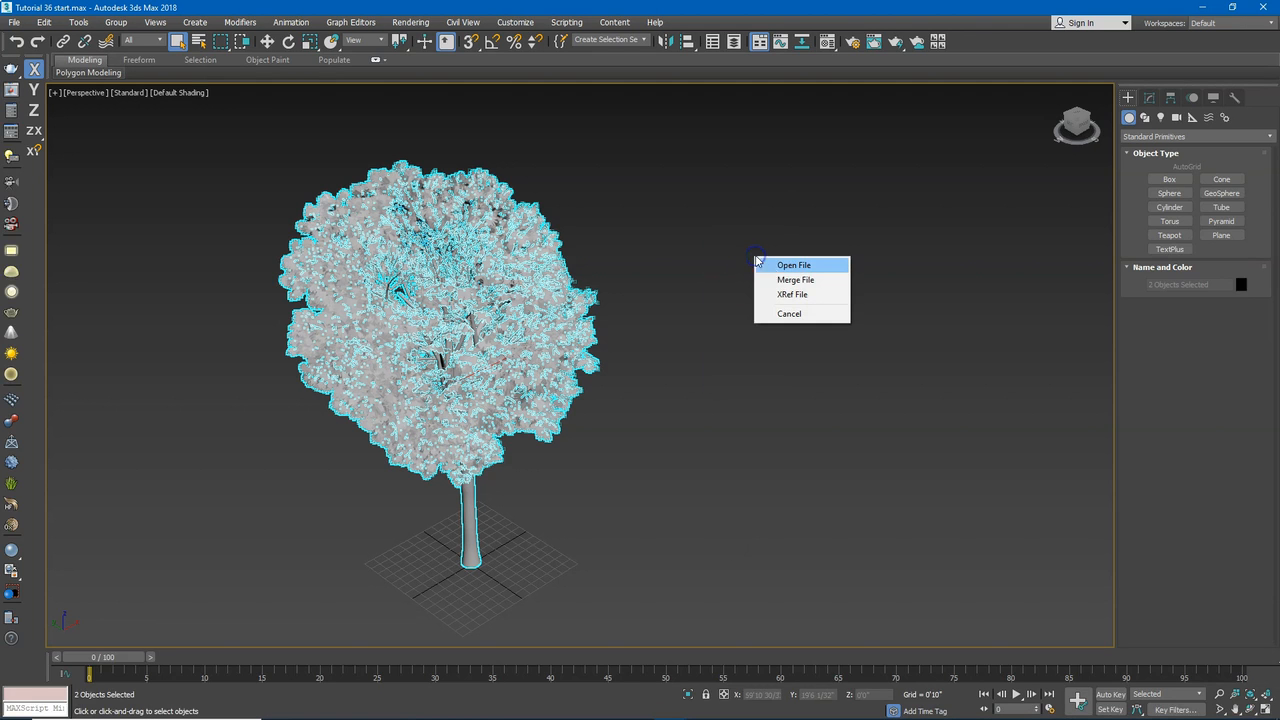
click(809, 281)
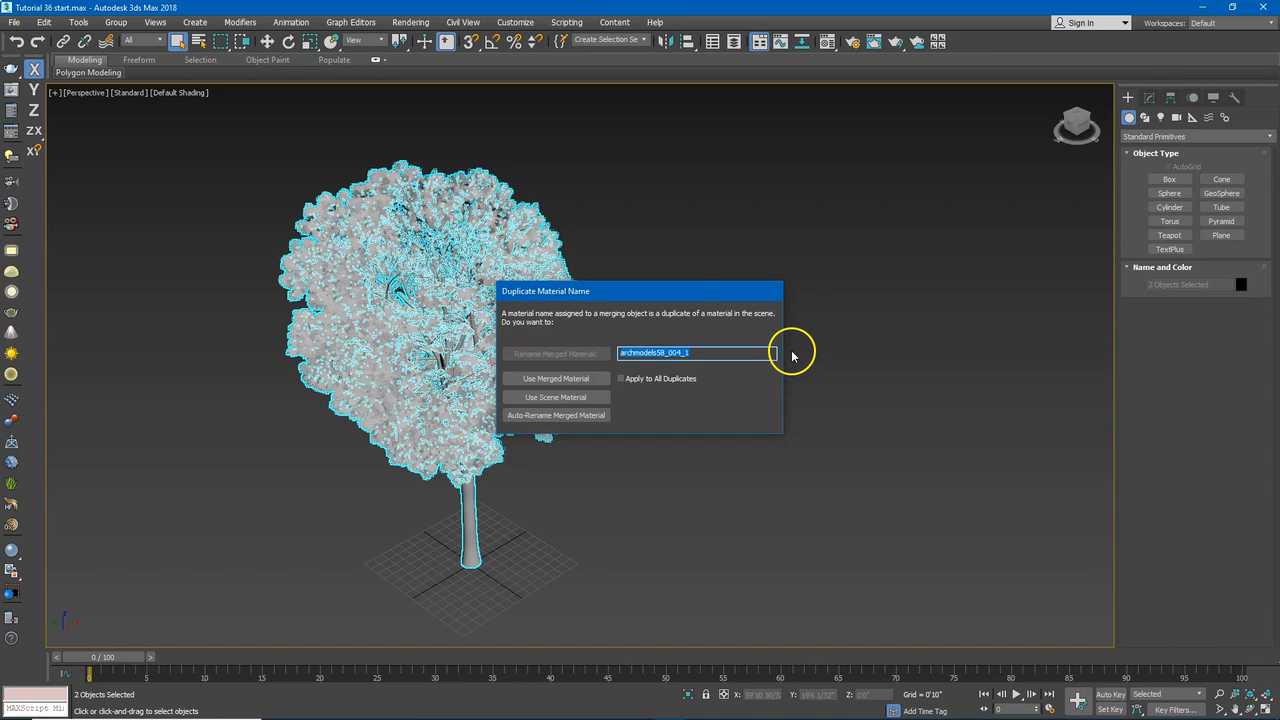
click(645, 378)
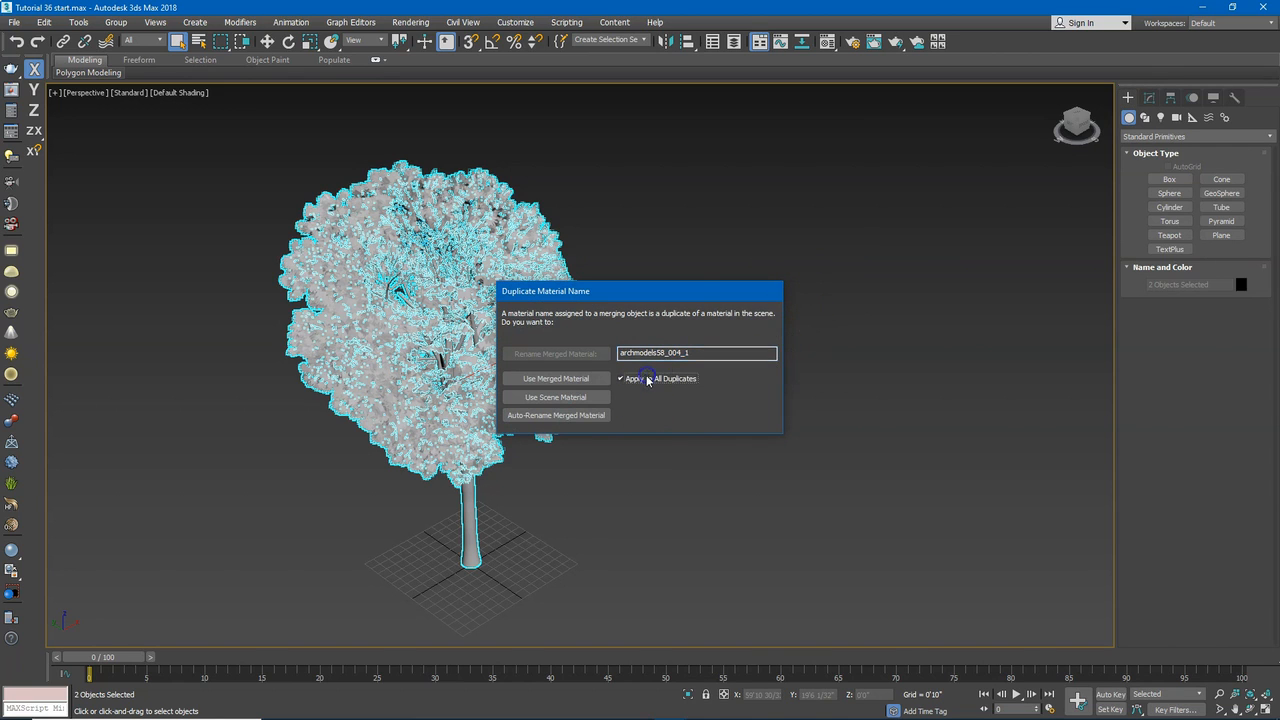
click(557, 379)
click(705, 431)
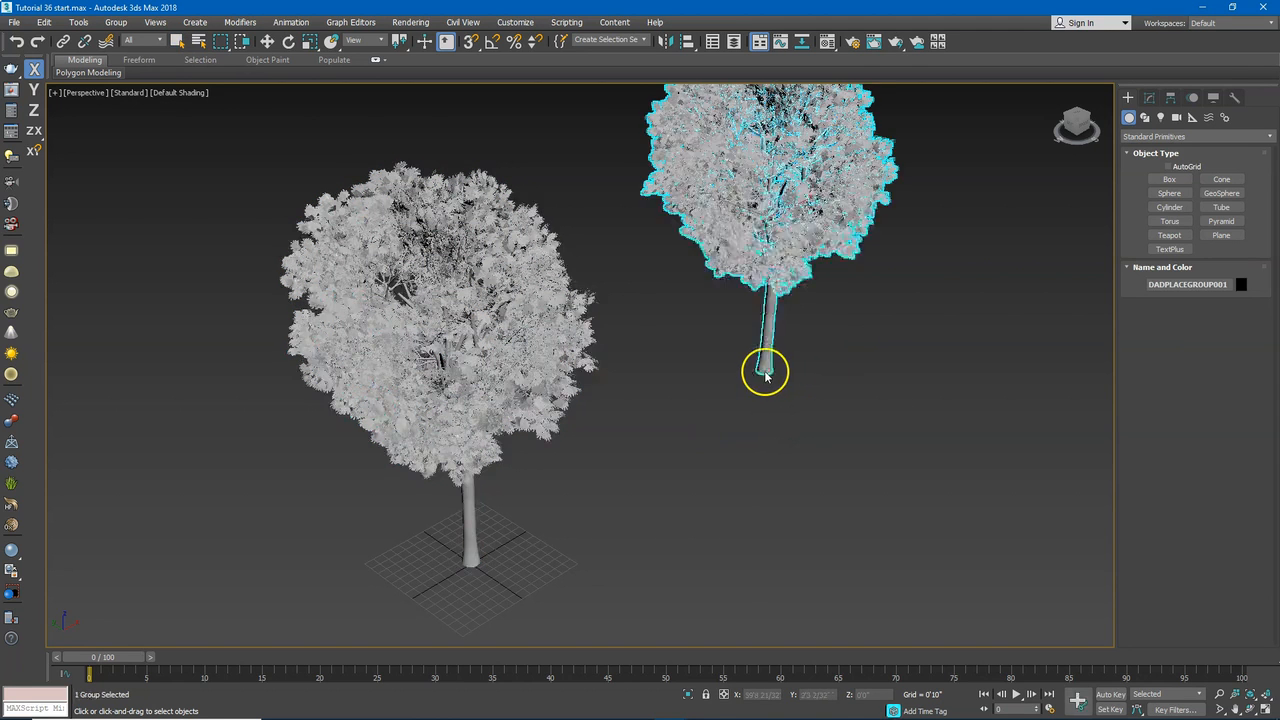
click(745, 442)
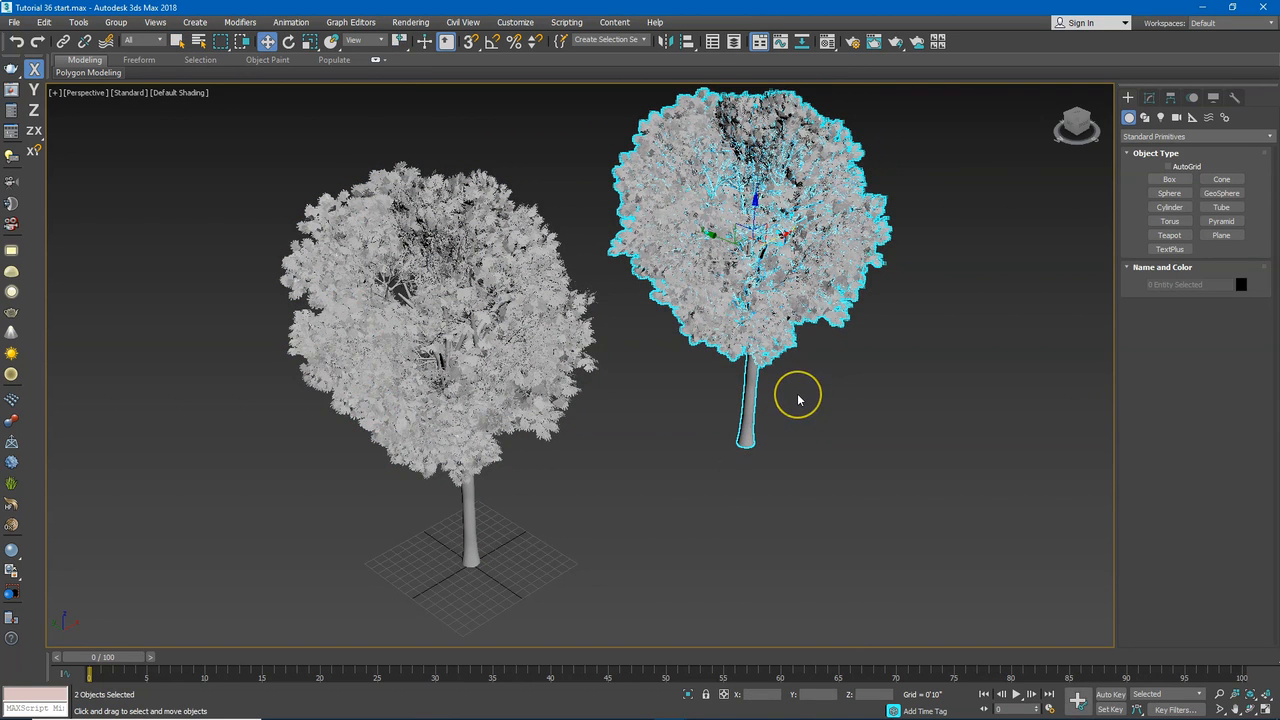
scroll(798, 395, down, 4)
scroll(771, 394, up, 2)
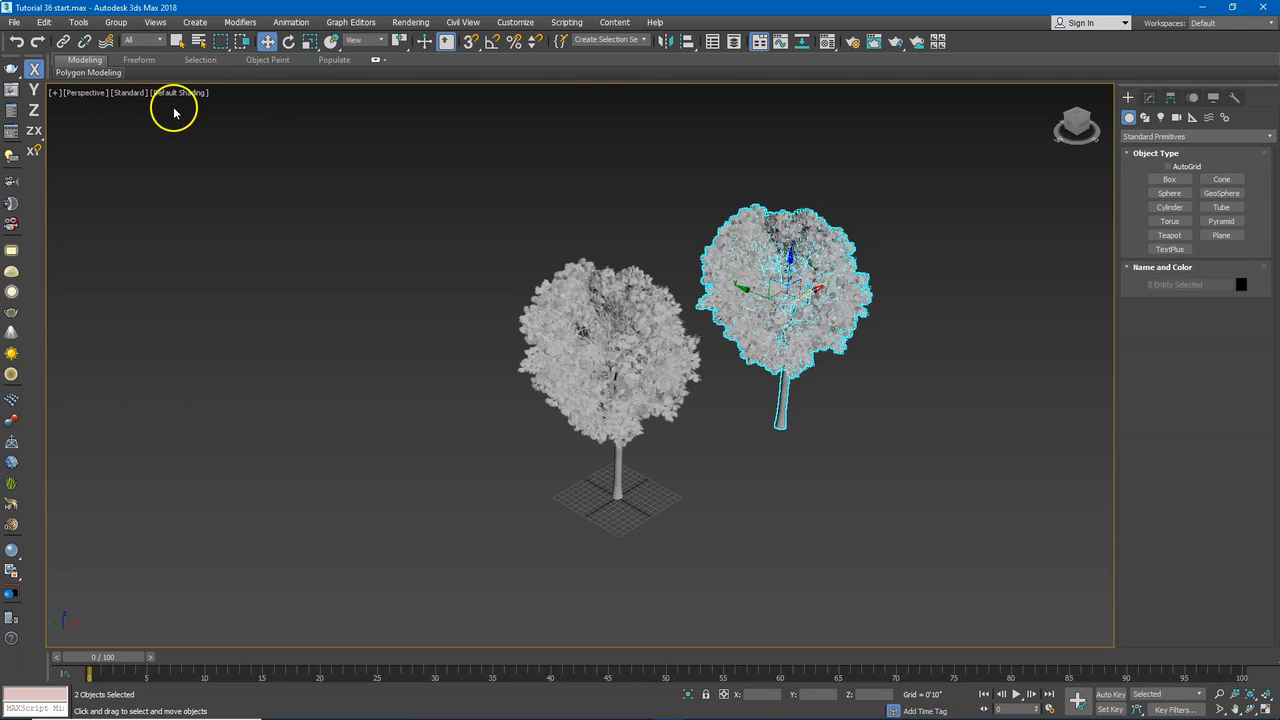
Export the entire scene to the Desktop as an AutoCAD 2013 DWG file named caddcore
click(14, 22)
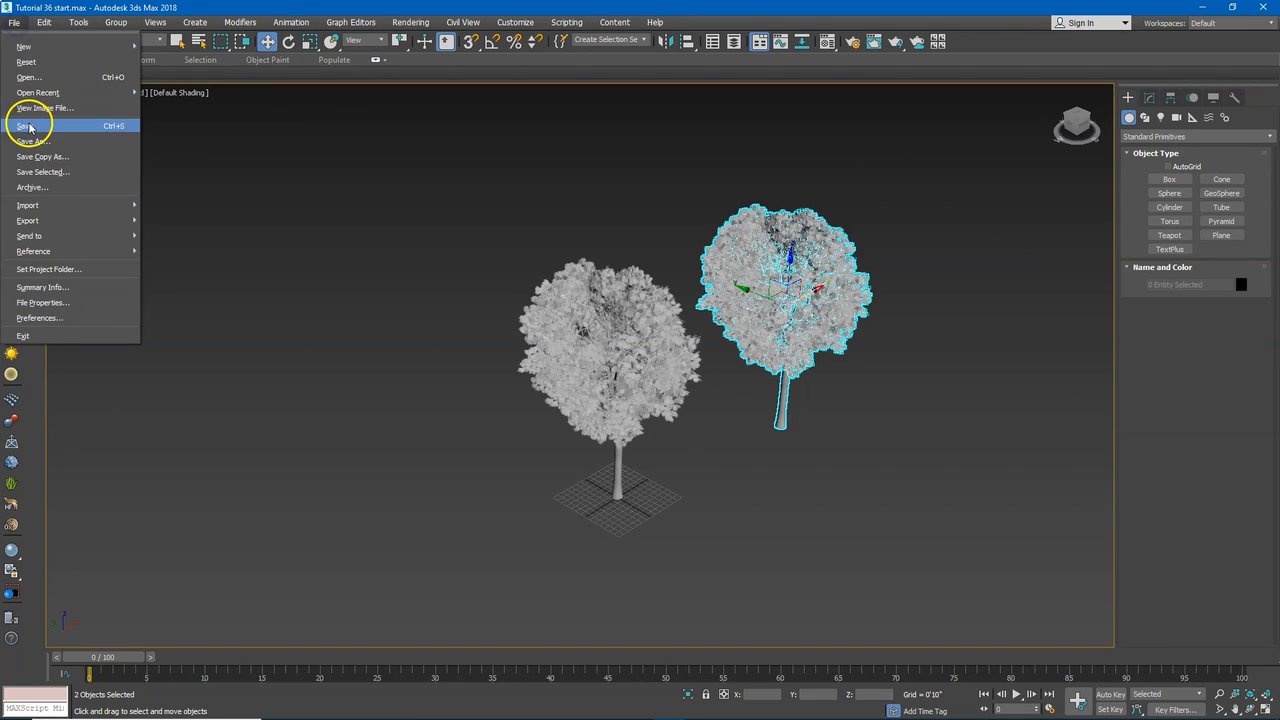
mouse_move(106, 220)
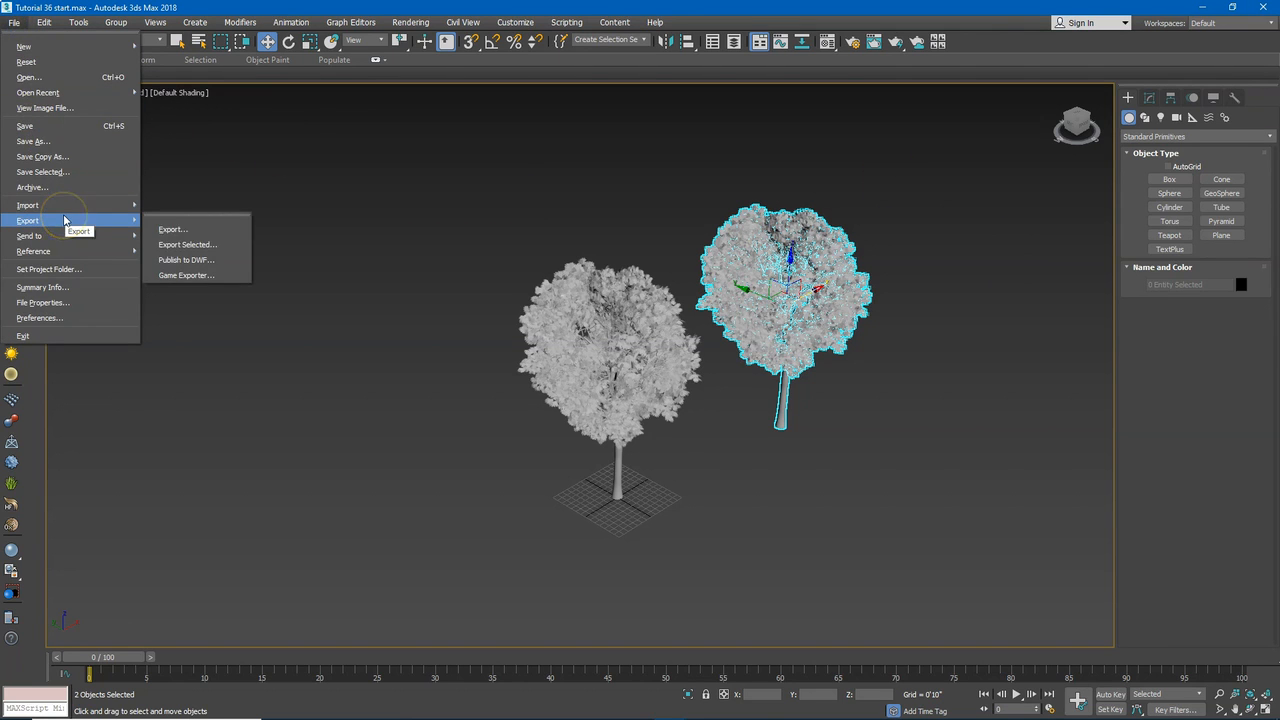
click(172, 230)
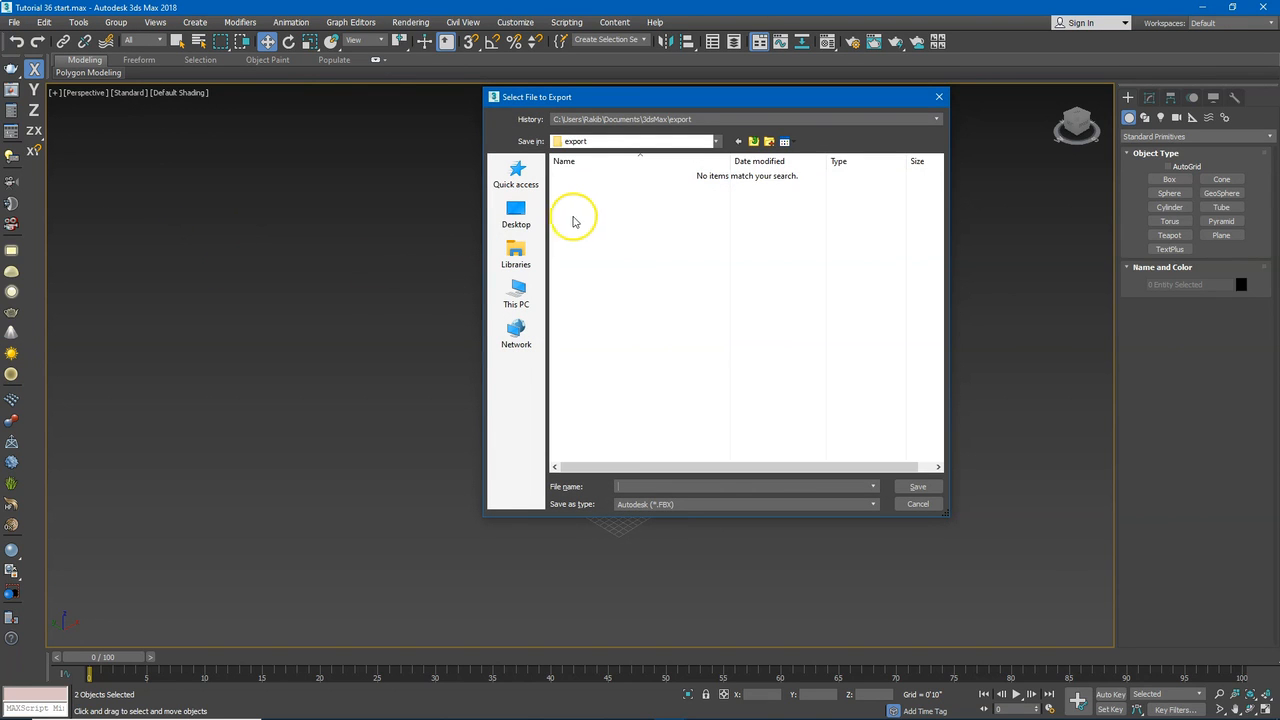
click(516, 214)
click(735, 505)
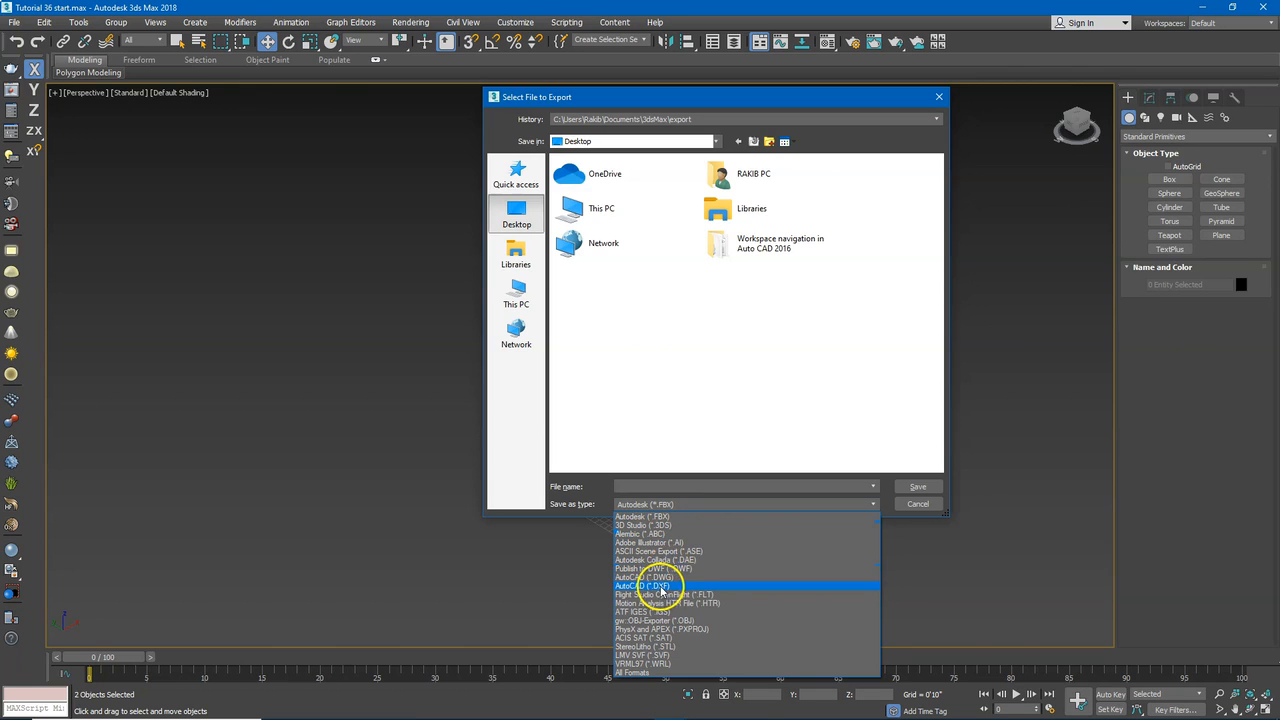
click(660, 577)
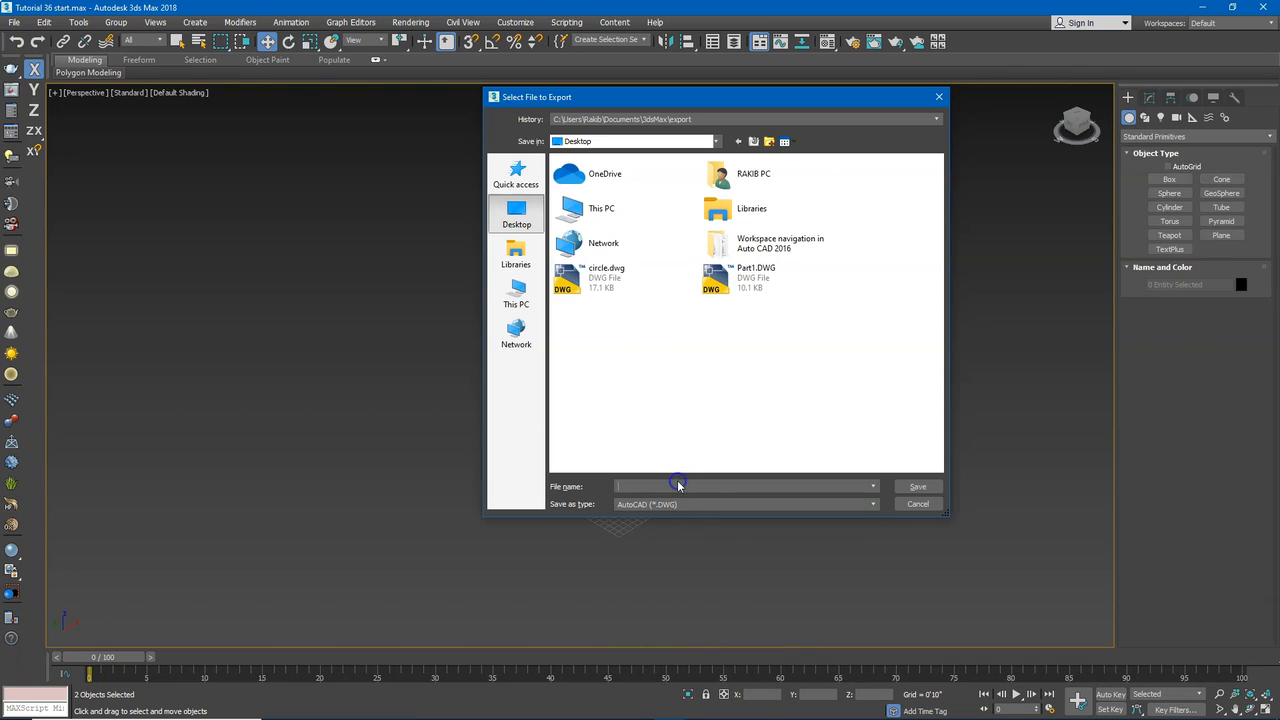
text(caddcore)
click(920, 486)
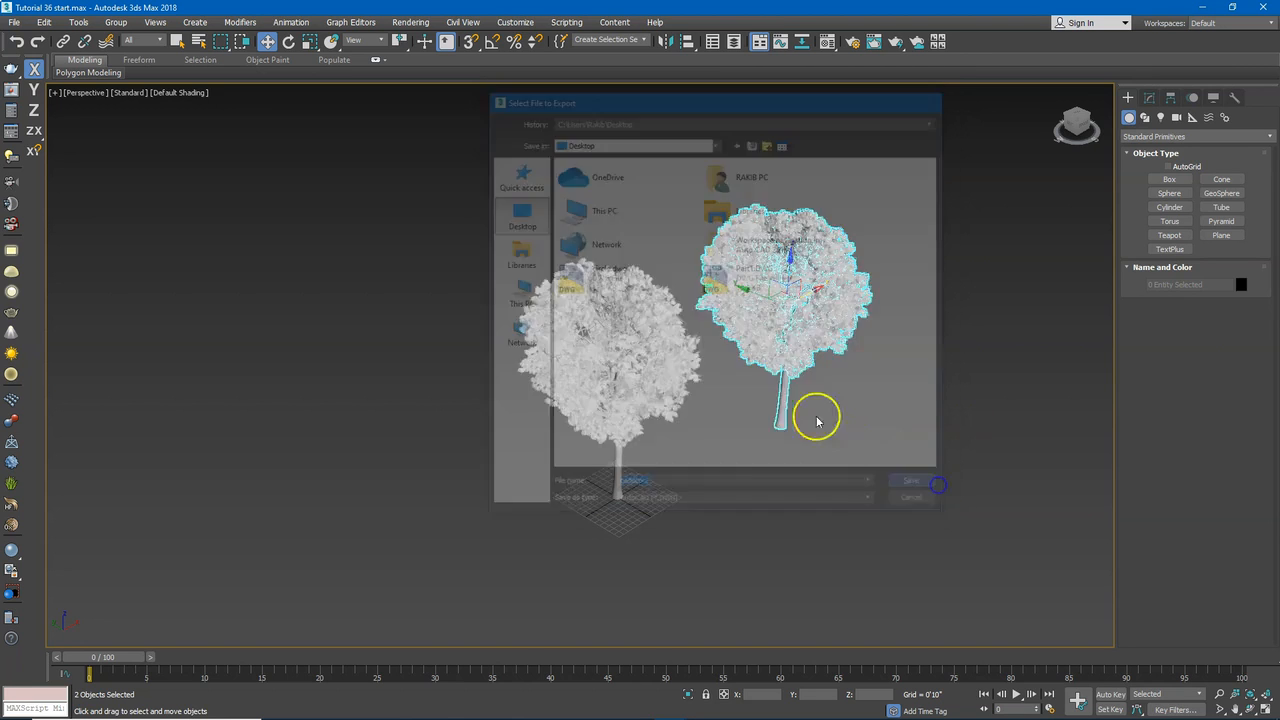
click(648, 413)
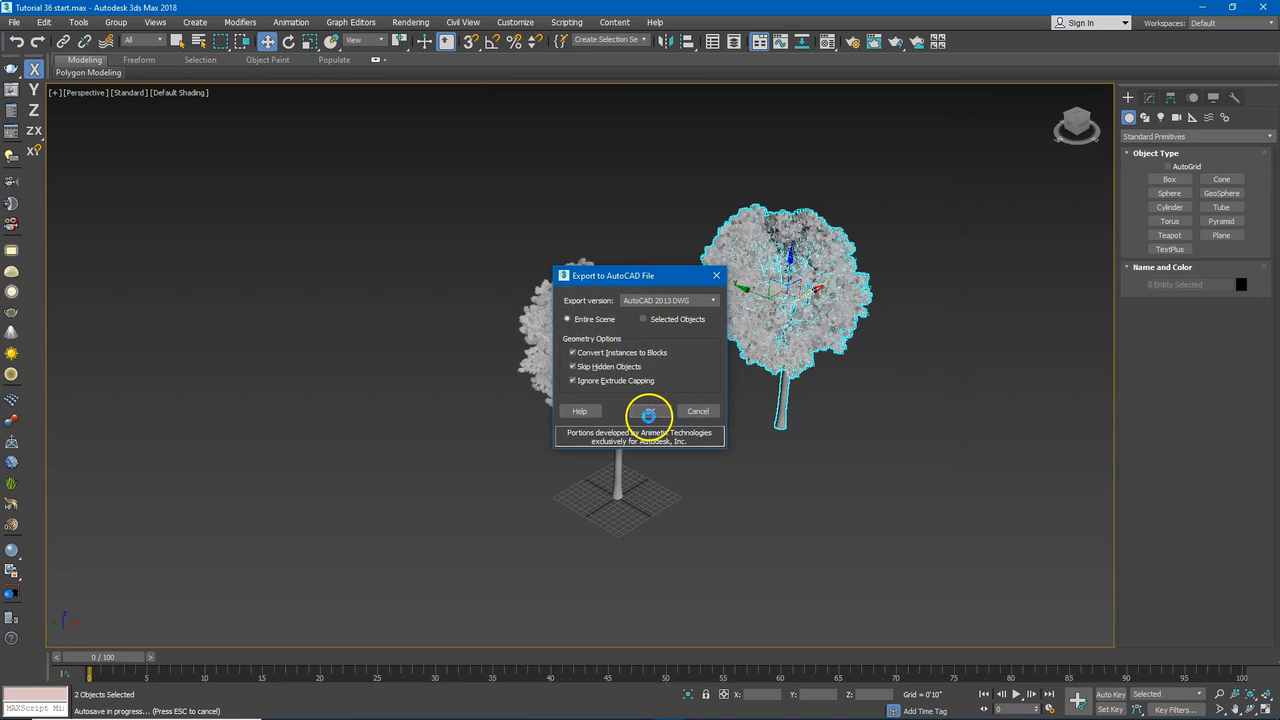